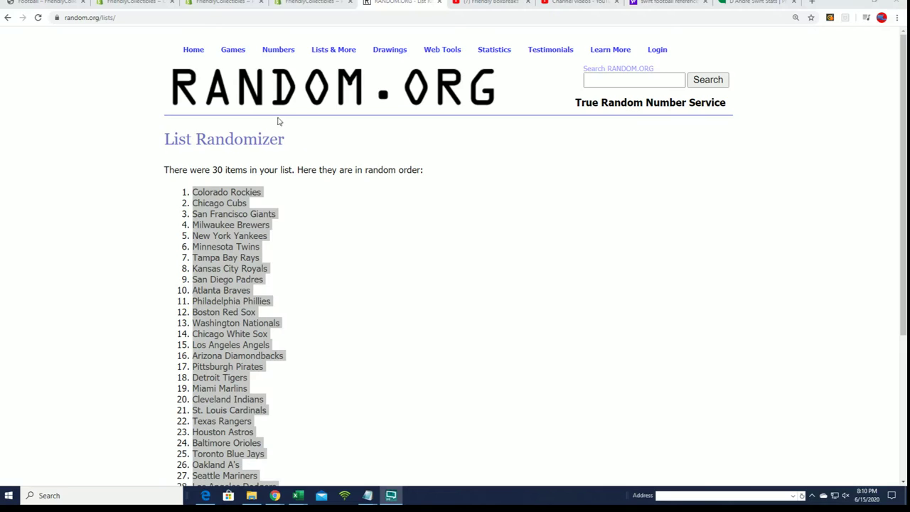
# Load a blank List Randomizer form from the Lists & More menu
pyautogui.moveTo(333, 50)
pyautogui.click(334, 65)
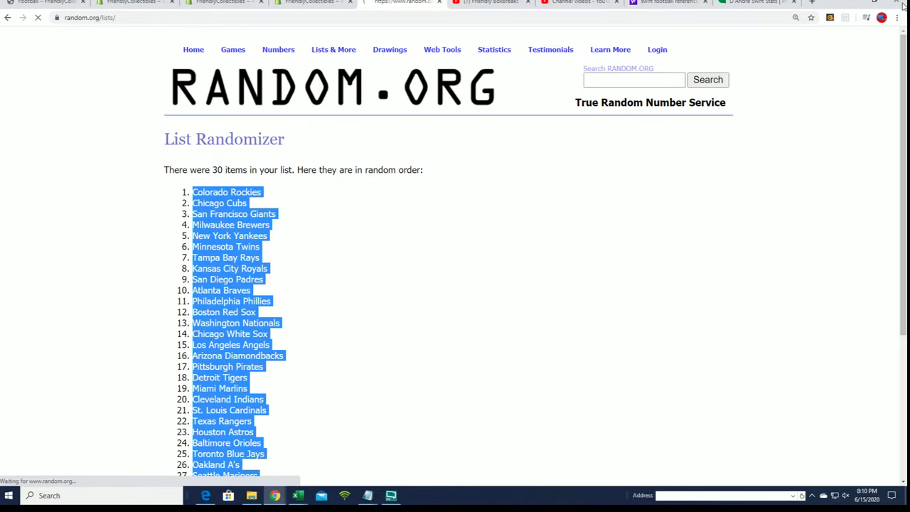
# Bring the Notepad name list forward and arrange its window beside the randomizer
pyautogui.hotkey('alt', 'Tab')
pyautogui.scroll(20, 427, 320)
pyautogui.scroll(20, 416, 321)
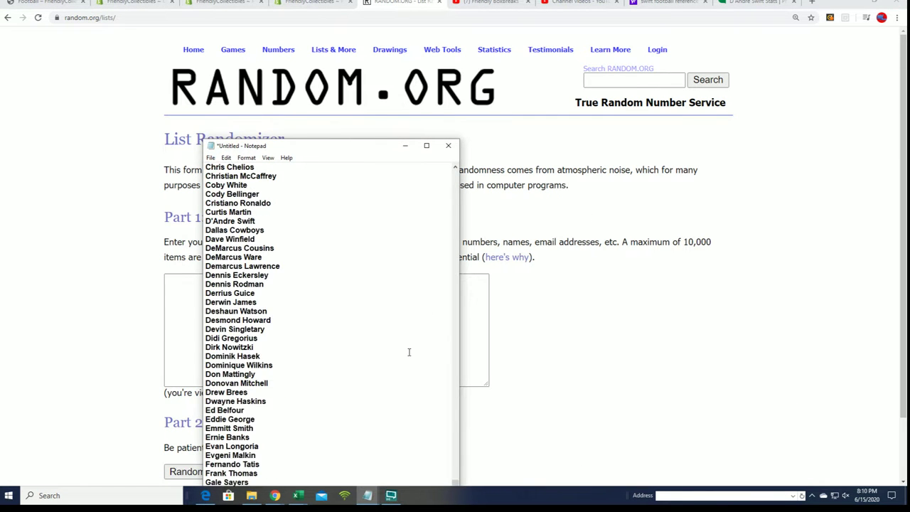
pyautogui.moveTo(457, 478); pyautogui.dragTo(456, 181)
pyautogui.moveTo(285, 176); pyautogui.dragTo(213, 180)
pyautogui.moveTo(359, 155)
pyautogui.mouseDown()
pyautogui.moveTo(627, 55)
pyautogui.moveTo(675, 33)
pyautogui.moveTo(672, 10)
pyautogui.mouseUp()
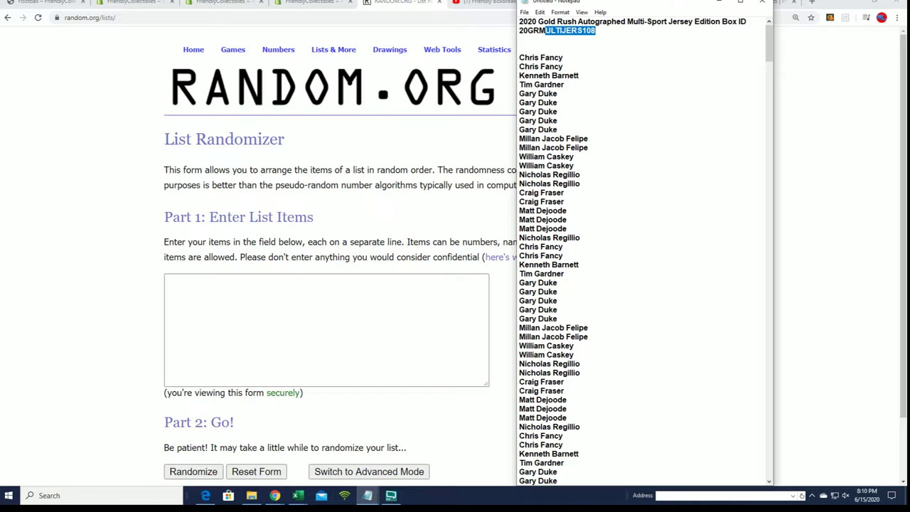
pyautogui.click(251, 495)
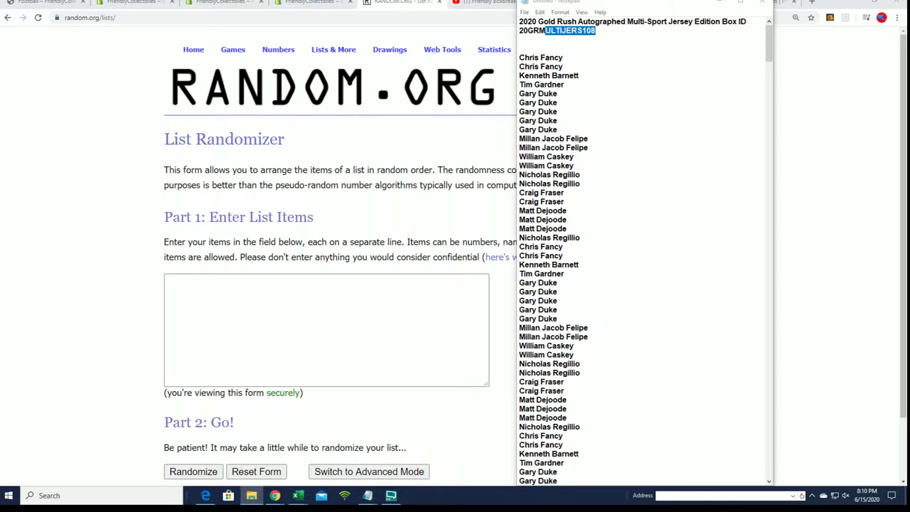
pyautogui.hotkey('alt', 'Tab')
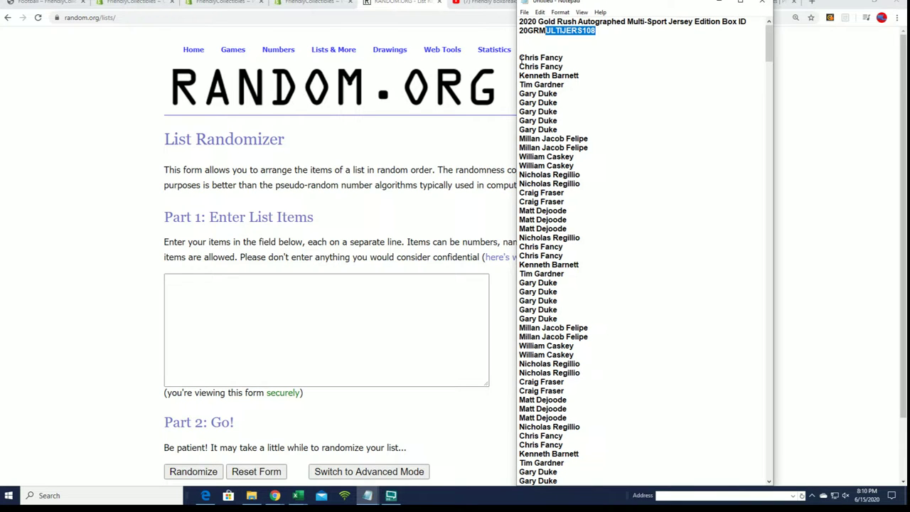
pyautogui.moveTo(521, 59)
pyautogui.mouseDown()
pyautogui.moveTo(562, 187)
pyautogui.moveTo(568, 487)
pyautogui.moveTo(575, 426)
pyautogui.moveTo(597, 486)
pyautogui.moveTo(654, 460)
pyautogui.moveTo(625, 483)
pyautogui.moveTo(569, 333)
pyautogui.moveTo(526, 341)
pyautogui.moveTo(583, 347)
pyautogui.mouseUp()
pyautogui.rightClick(537, 247)
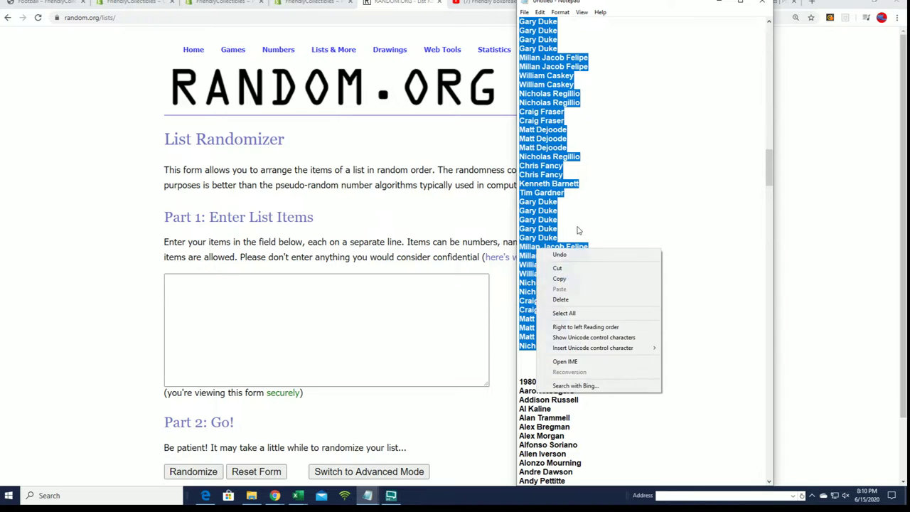
pyautogui.click(561, 280)
pyautogui.click(189, 283)
pyautogui.rightClick(189, 282)
pyautogui.click(225, 350)
# Reshuffle the 210 owner names two more times, reviewing each new order
pyautogui.scroll(-1, 512, 381)
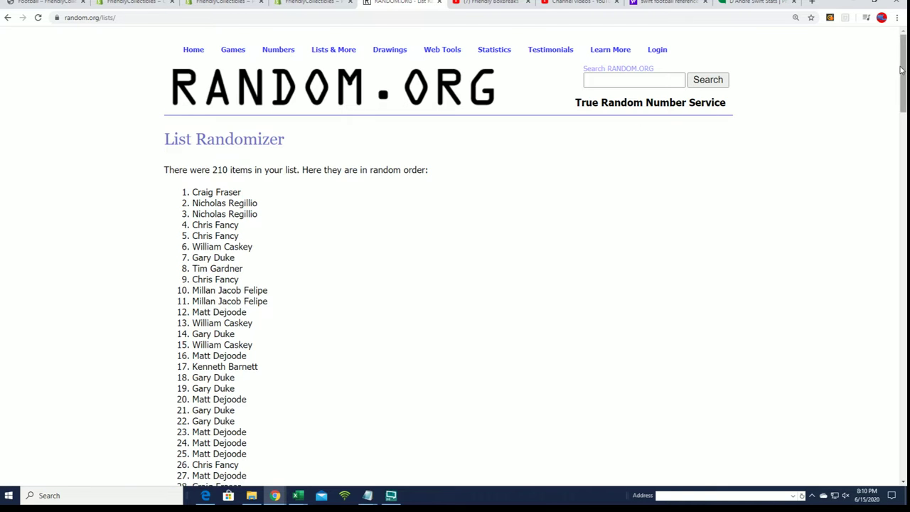
pyautogui.moveTo(900, 69)
pyautogui.mouseDown()
pyautogui.moveTo(887, 380)
pyautogui.moveTo(849, 481)
pyautogui.mouseUp()
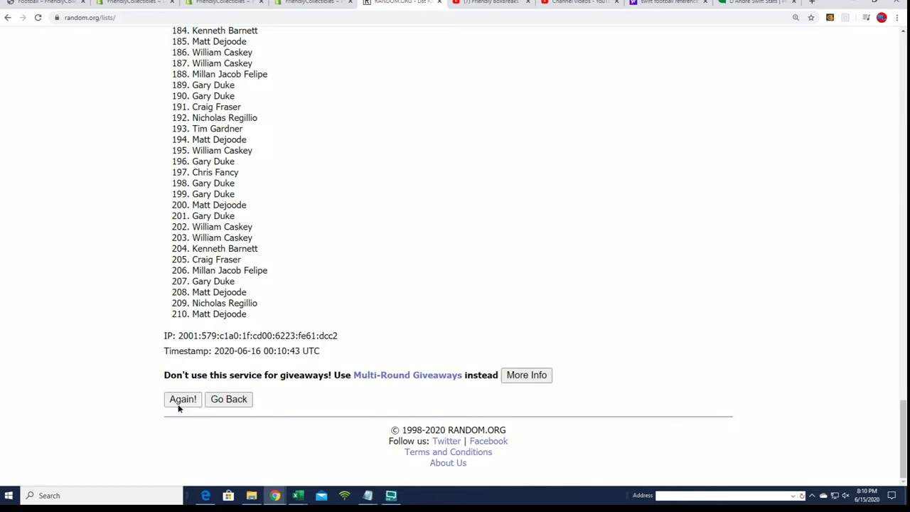
pyautogui.click(180, 404)
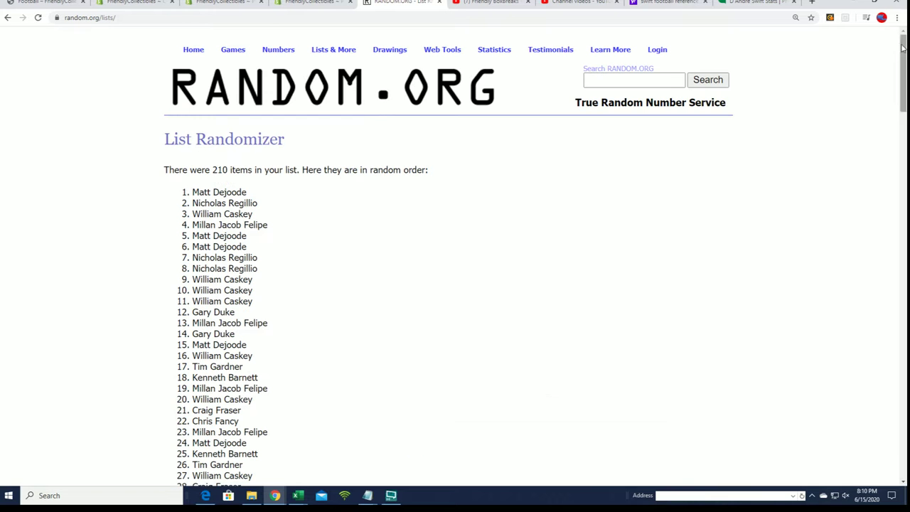
pyautogui.moveTo(901, 47)
pyautogui.mouseDown()
pyautogui.moveTo(876, 319)
pyautogui.moveTo(841, 450)
pyautogui.mouseUp()
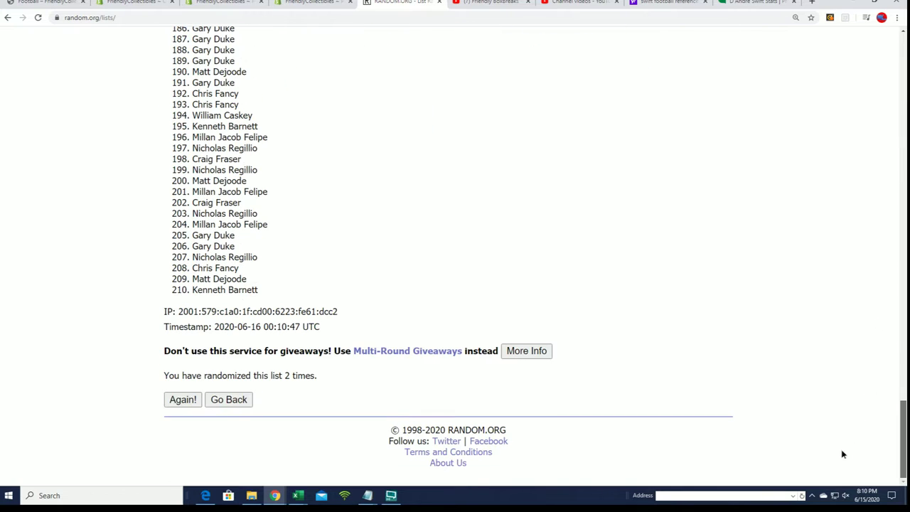
pyautogui.click(189, 402)
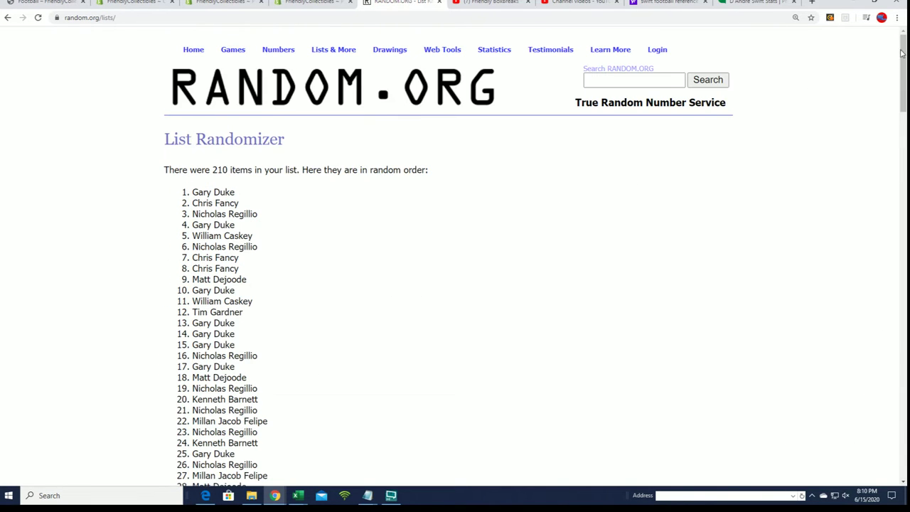
pyautogui.moveTo(901, 53); pyautogui.dragTo(891, 420)
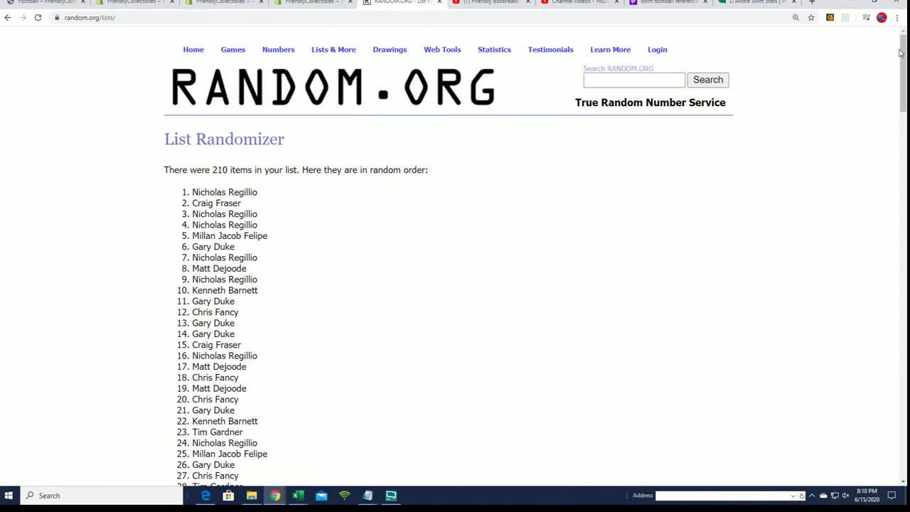
pyautogui.moveTo(900, 51)
pyautogui.mouseDown()
pyautogui.moveTo(900, 139)
pyautogui.moveTo(857, 404)
pyautogui.moveTo(817, 398)
pyautogui.mouseUp()
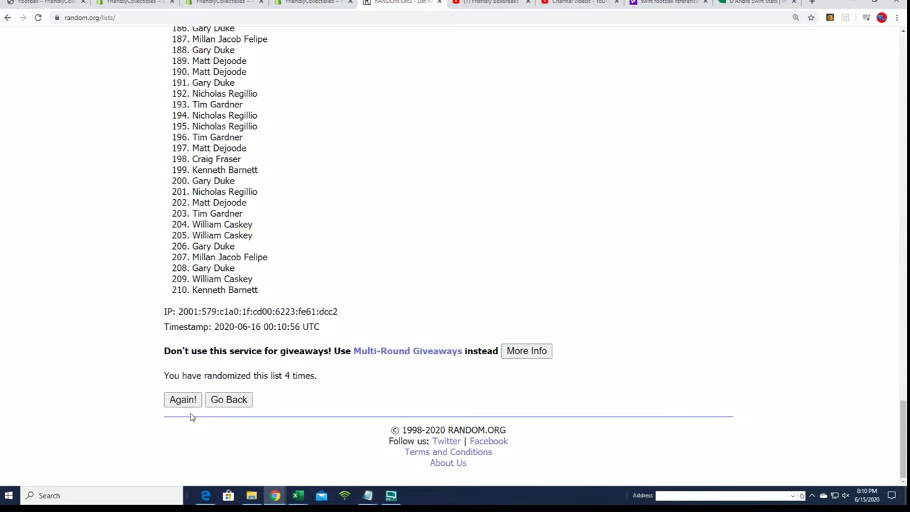
# Reshuffle the owner names three more times and select the final randomized list
pyautogui.click(179, 399)
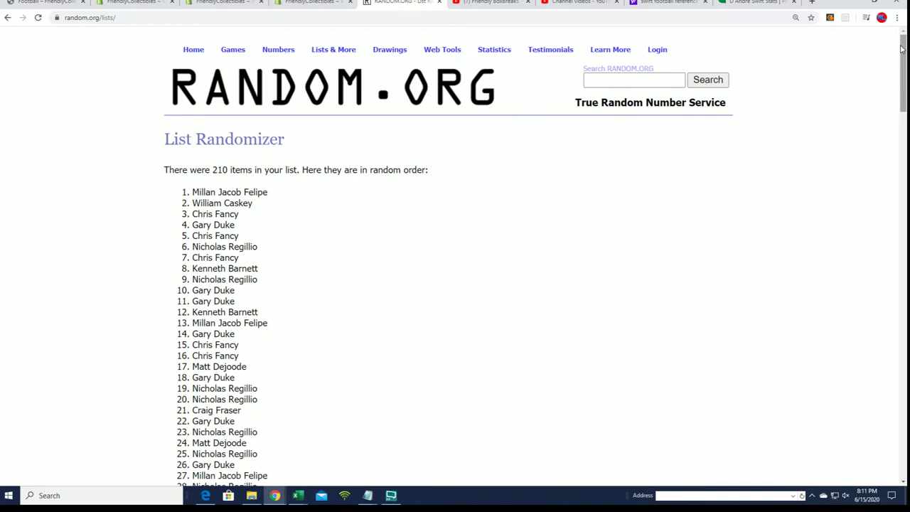
pyautogui.moveTo(901, 48); pyautogui.dragTo(901, 416)
pyautogui.click(179, 399)
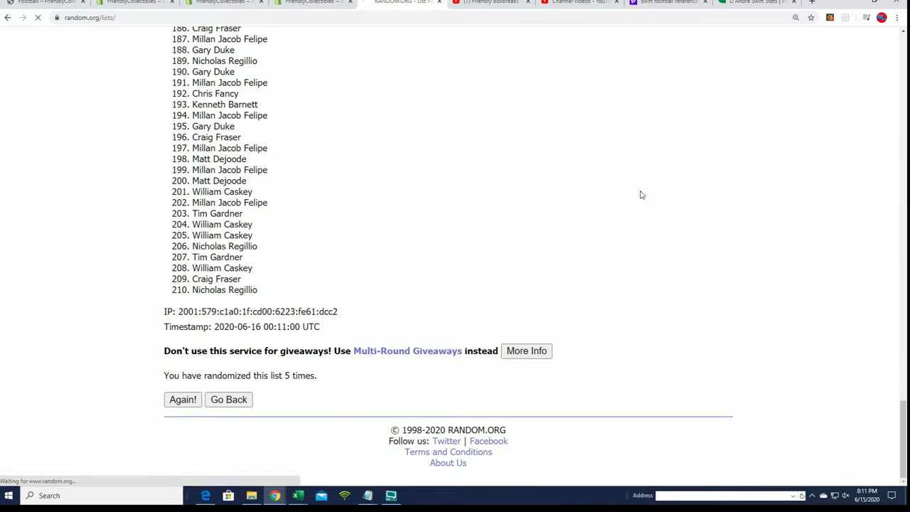
pyautogui.moveTo(901, 48); pyautogui.dragTo(899, 410)
pyautogui.click(182, 400)
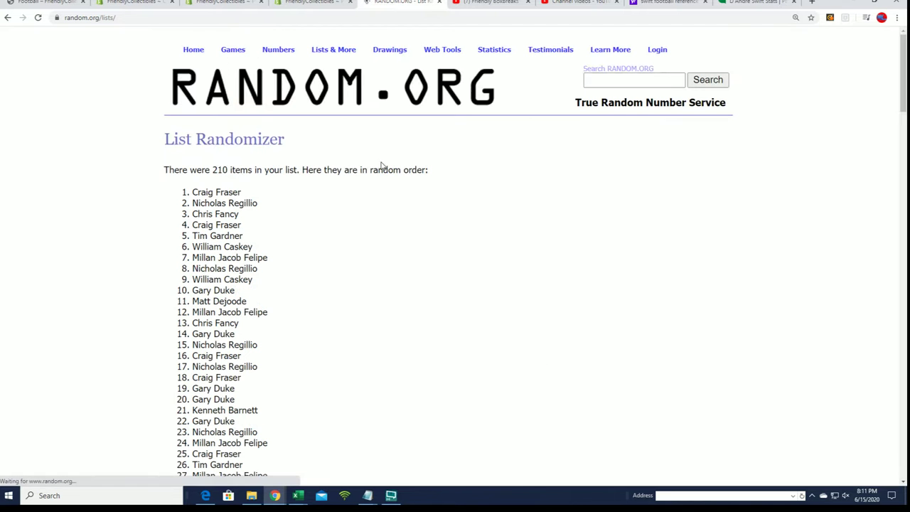
pyautogui.moveTo(194, 187)
pyautogui.mouseDown()
pyautogui.moveTo(250, 227)
pyautogui.moveTo(252, 484)
pyautogui.moveTo(257, 276)
pyautogui.mouseUp()
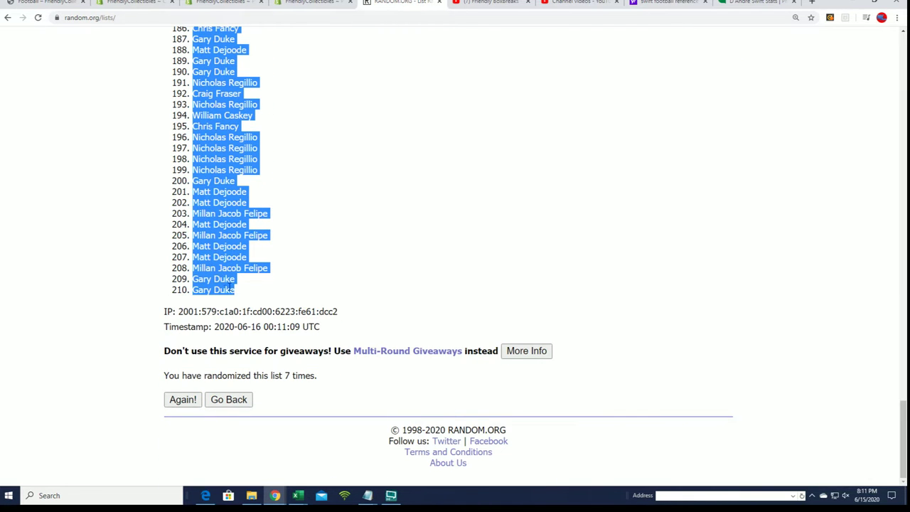
# Paste the randomized owner names into Excel cell A2 as plain text
pyautogui.rightClick(226, 283)
pyautogui.click(235, 292)
pyautogui.hotkey('alt', 'Tab')
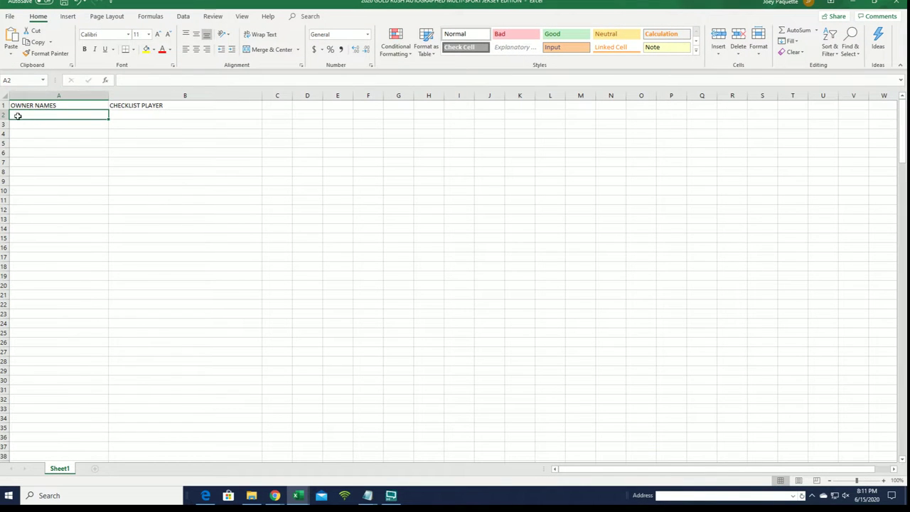
pyautogui.rightClick(19, 117)
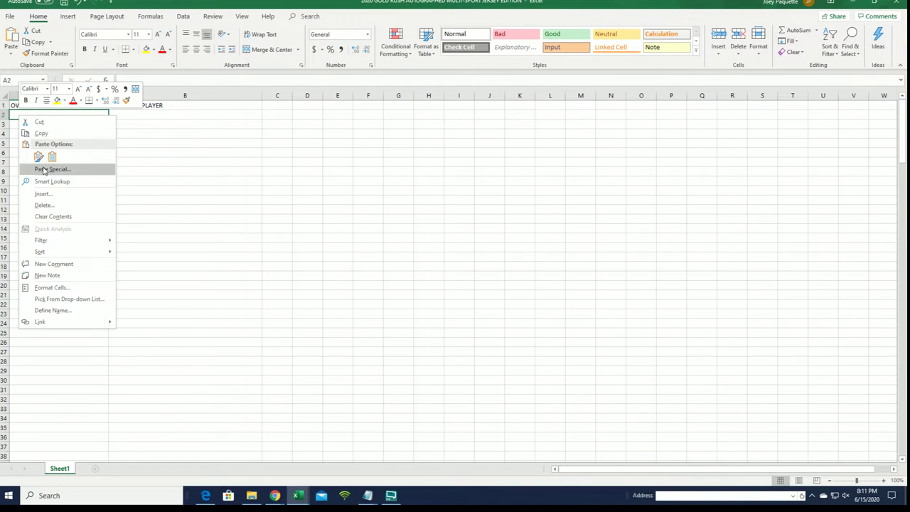
pyautogui.click(46, 167)
pyautogui.click(35, 116)
pyautogui.click(97, 252)
# Narrow column A to fit the names and zoom in on the worksheet
pyautogui.click(100, 93)
pyautogui.moveTo(101, 93)
pyautogui.mouseDown()
pyautogui.moveTo(112, 95)
pyautogui.moveTo(77, 112)
pyautogui.mouseUp()
pyautogui.click(137, 121)
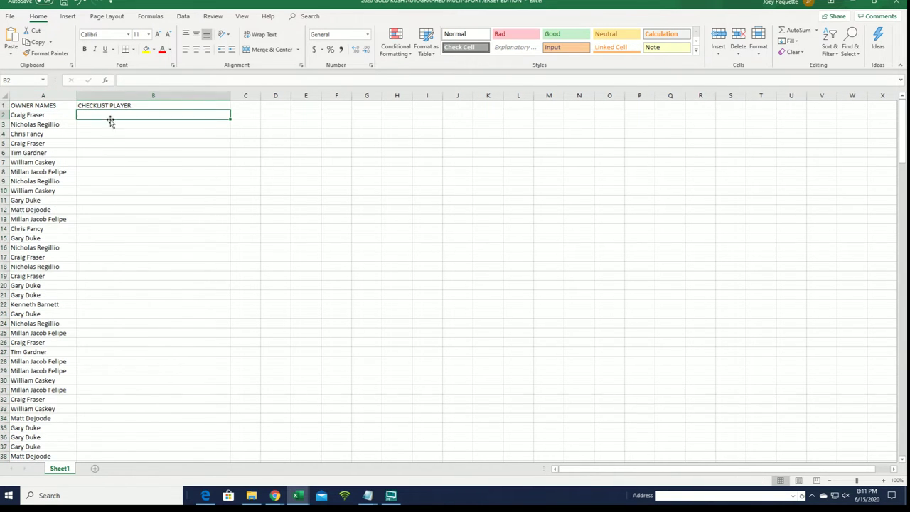
pyautogui.click(881, 481)
pyautogui.click(882, 481)
pyautogui.click(882, 481)
pyautogui.click(882, 481)
pyautogui.click(881, 481)
# Return to RANDOM.ORG and load a fresh, empty List Randomizer form
pyautogui.click(851, 2)
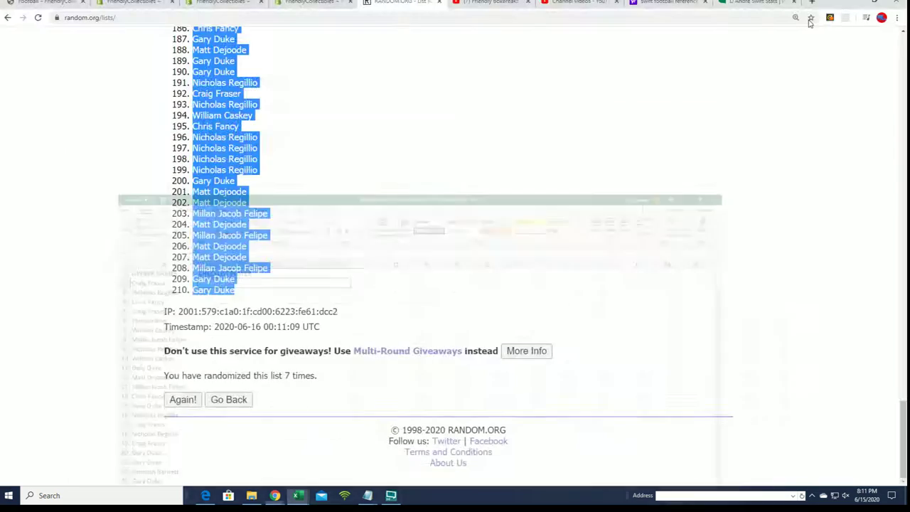
pyautogui.scroll(5, 398, 99)
pyautogui.moveTo(903, 341); pyautogui.dragTo(902, 39)
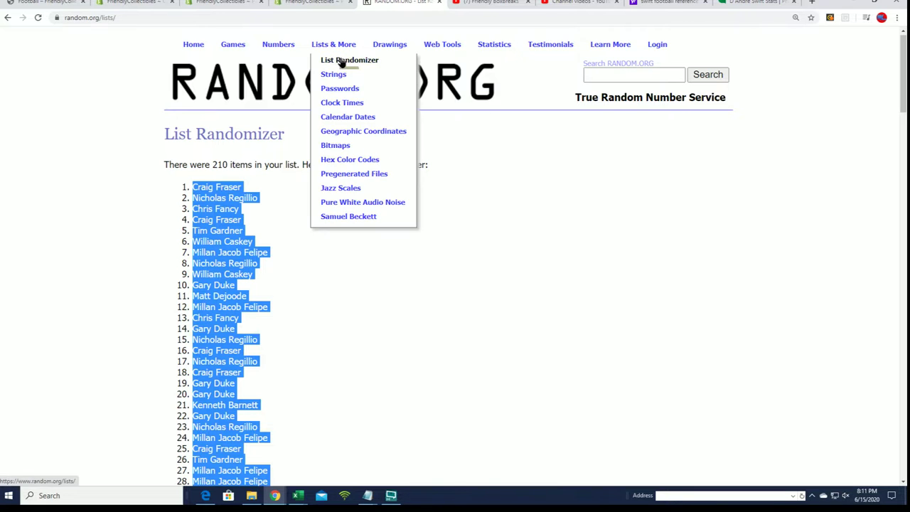
pyautogui.click(346, 60)
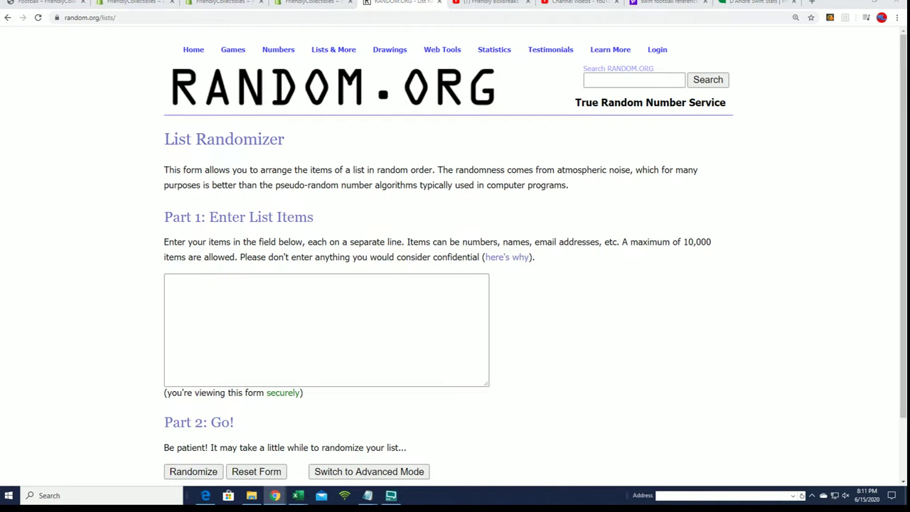
# Copy the checklist players from 1980 Miracle/Quarterbacks Of down into the randomizer's list box
pyautogui.hotkey('alt', 'Tab')
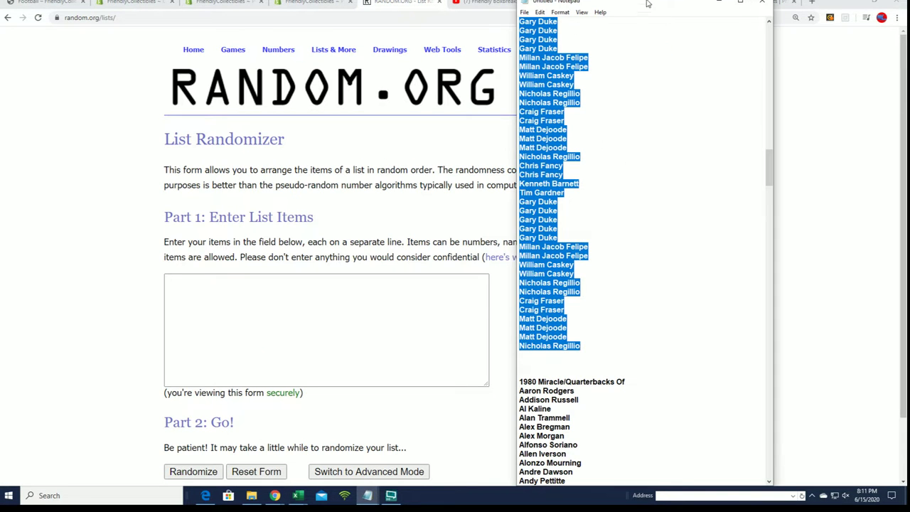
pyautogui.scroll(-5, 686, 342)
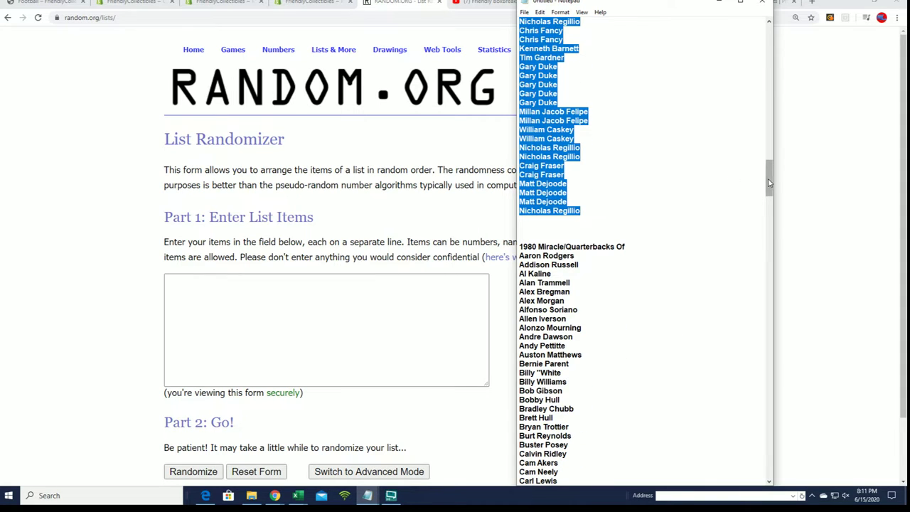
pyautogui.moveTo(769, 184)
pyautogui.mouseDown()
pyautogui.moveTo(773, 223)
pyautogui.moveTo(773, 183)
pyautogui.moveTo(761, 184)
pyautogui.mouseUp()
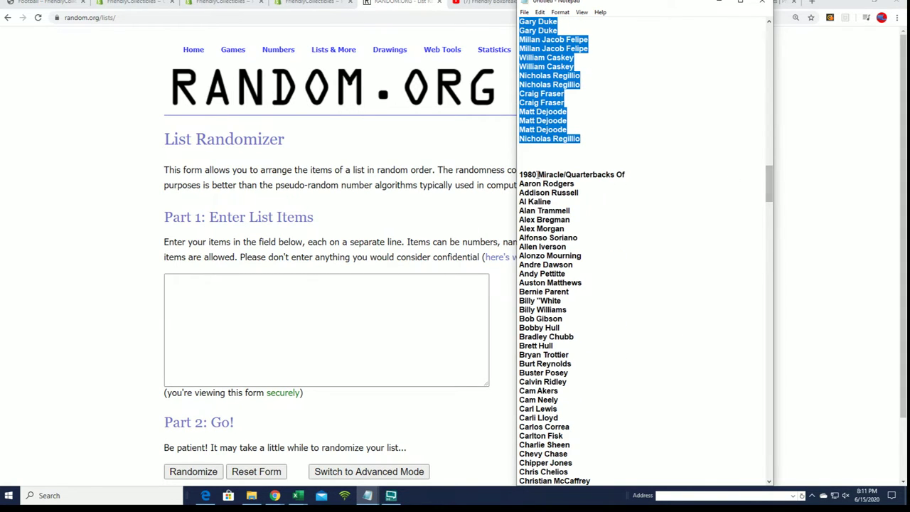
pyautogui.moveTo(534, 173)
pyautogui.mouseDown()
pyautogui.moveTo(555, 497)
pyautogui.moveTo(603, 228)
pyautogui.moveTo(586, 32)
pyautogui.moveTo(594, 285)
pyautogui.moveTo(581, 265)
pyautogui.moveTo(584, 281)
pyautogui.mouseUp()
pyautogui.rightClick(549, 254)
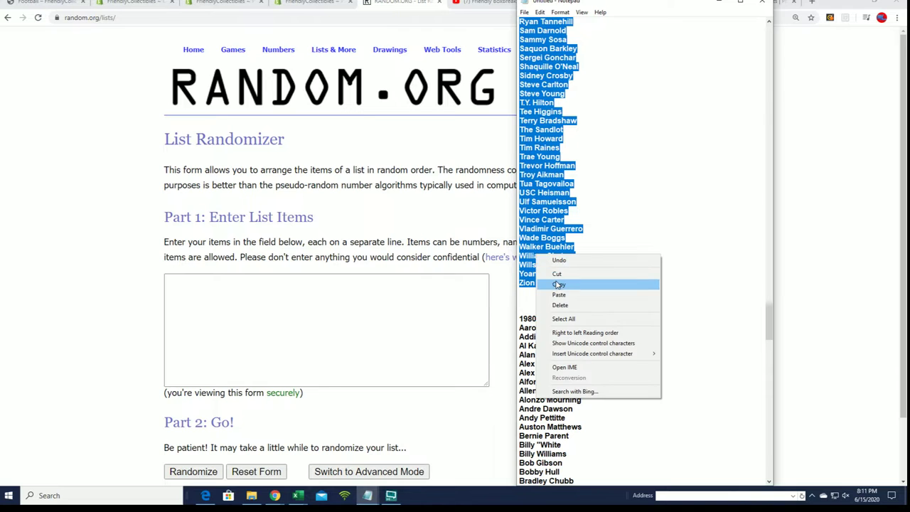
pyautogui.click(558, 284)
pyautogui.click(274, 268)
pyautogui.rightClick(245, 283)
pyautogui.click(273, 364)
# Randomize the checklist player list and reshuffle it once more
pyautogui.scroll(-2, 635, 324)
pyautogui.click(205, 399)
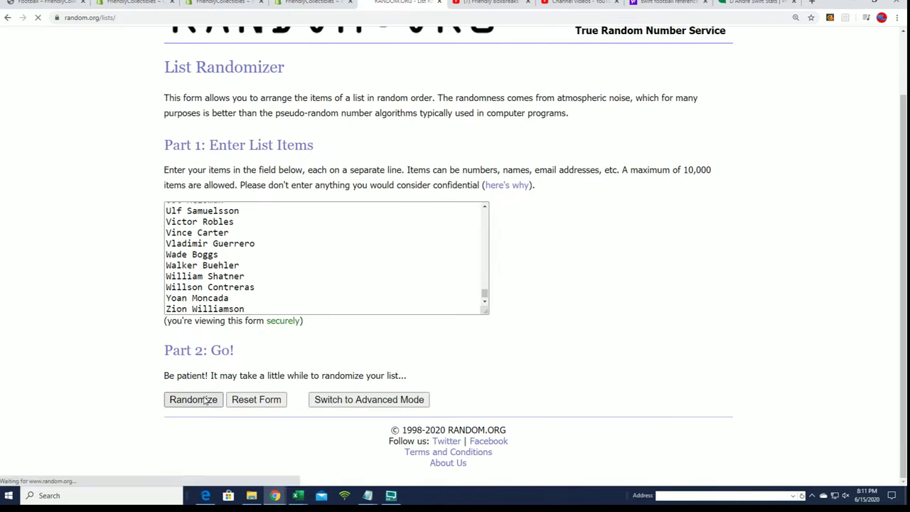
pyautogui.scroll(-5, 358, 316)
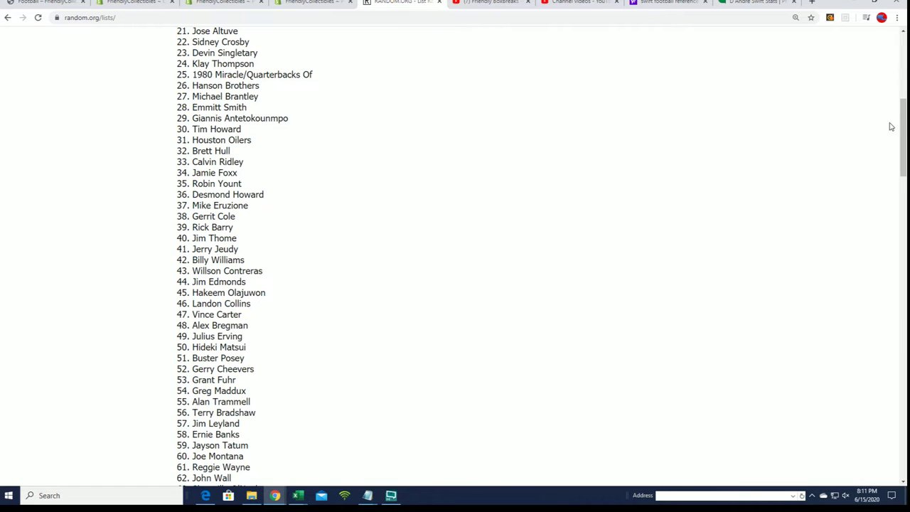
pyautogui.moveTo(901, 128); pyautogui.dragTo(901, 428)
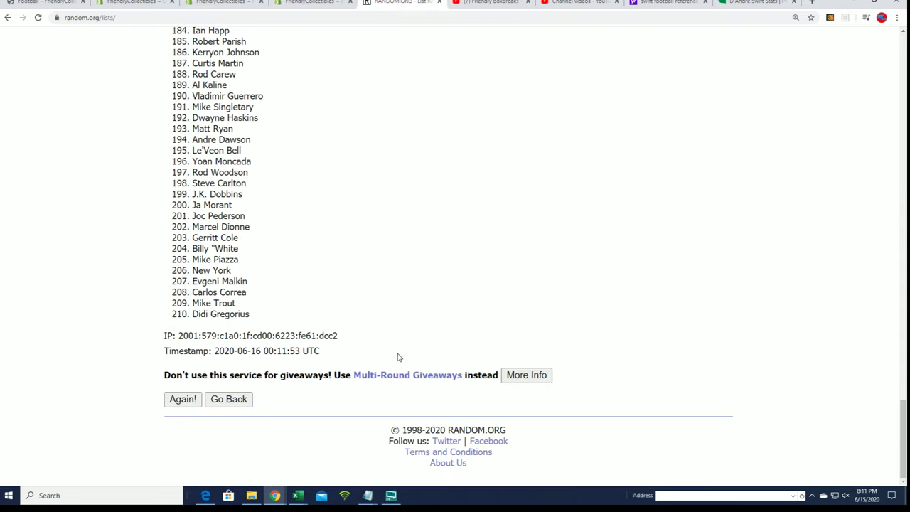
pyautogui.click(182, 399)
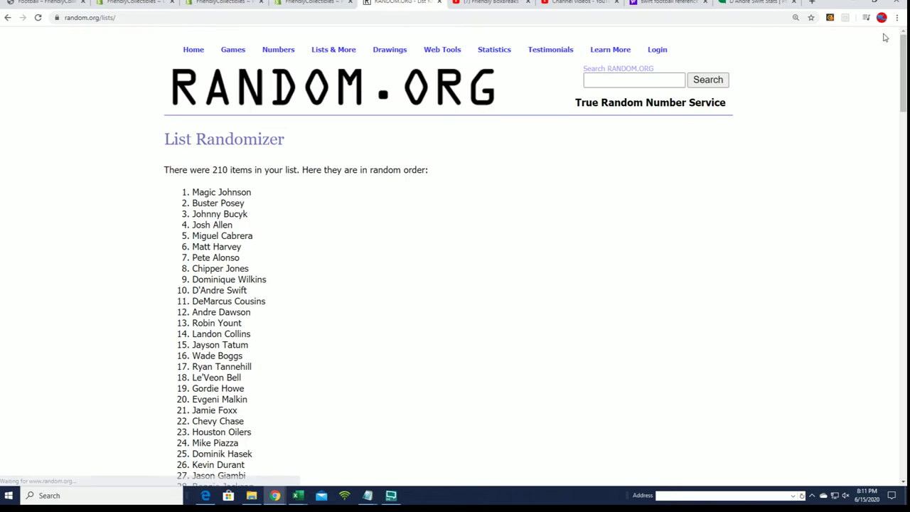
pyautogui.moveTo(903, 71); pyautogui.dragTo(902, 440)
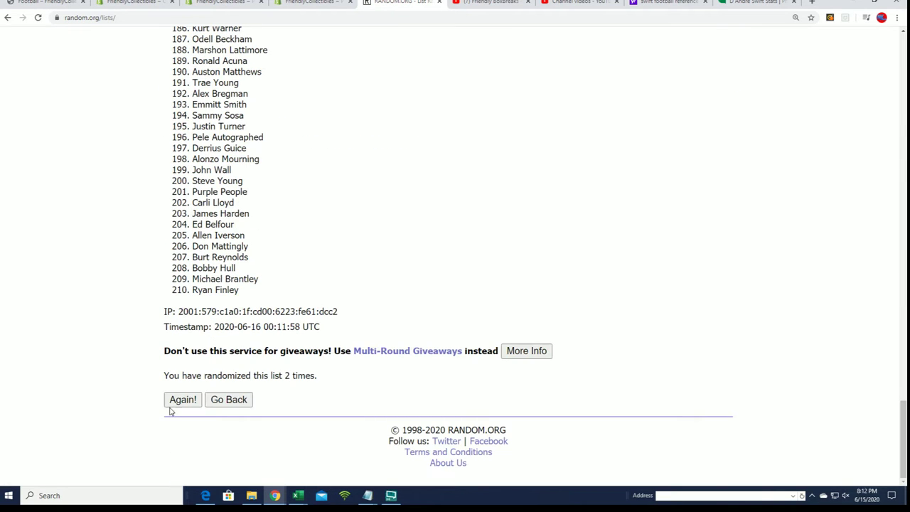
pyautogui.moveTo(902, 63); pyautogui.dragTo(902, 426)
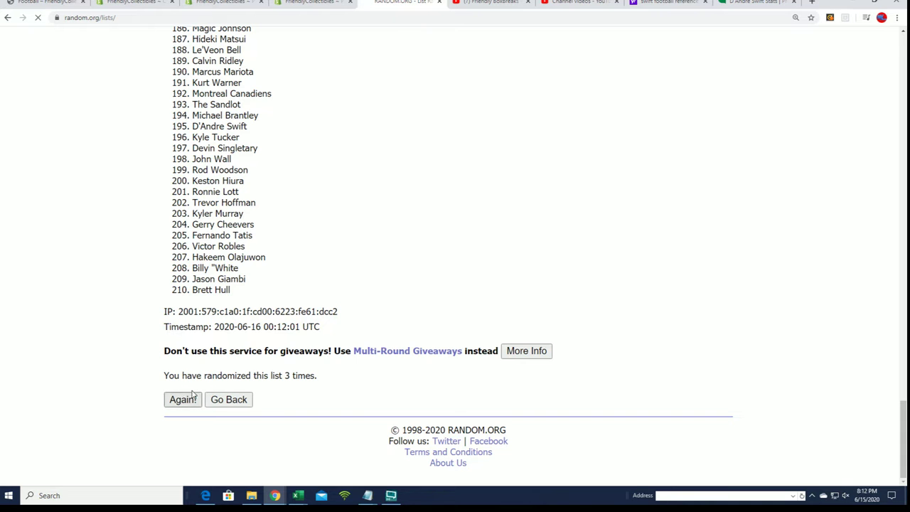
pyautogui.moveTo(903, 71); pyautogui.dragTo(902, 438)
# Reshuffle the player list three more times for the final order
pyautogui.click(194, 399)
pyautogui.moveTo(902, 56); pyautogui.dragTo(902, 439)
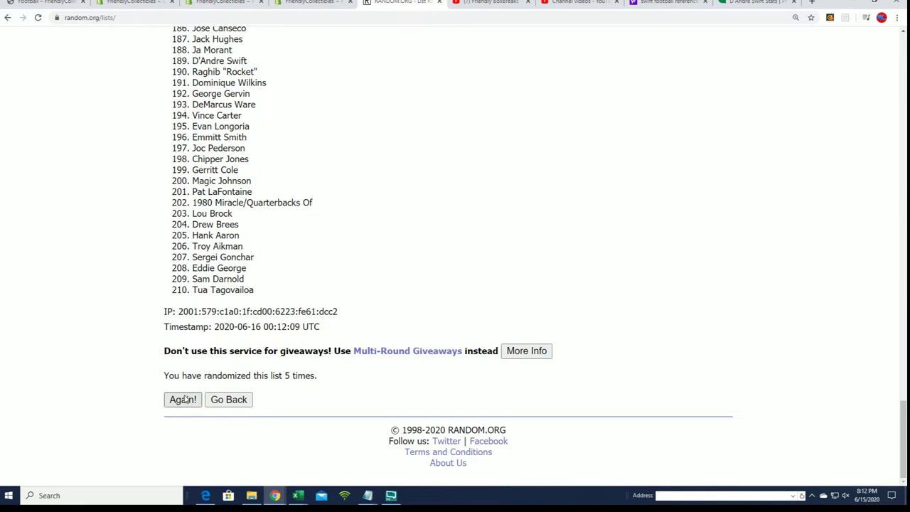
pyautogui.click(184, 400)
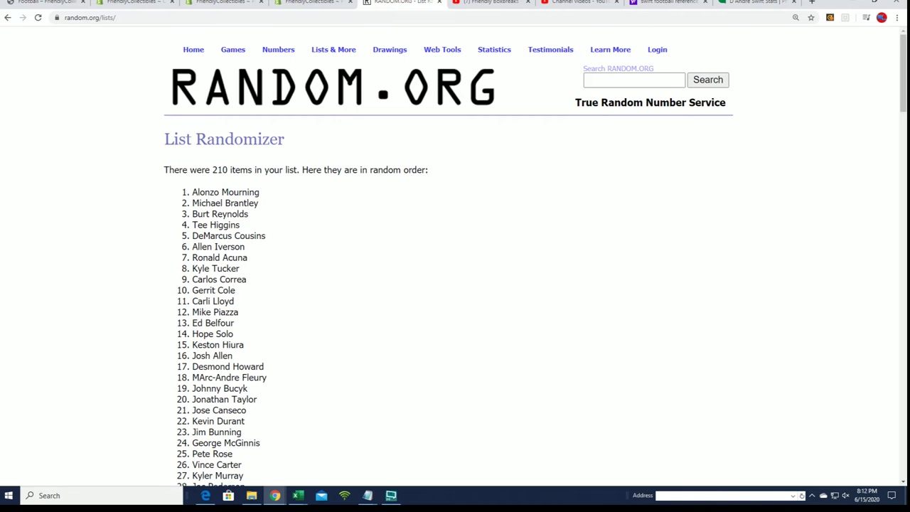
pyautogui.moveTo(902, 49); pyautogui.dragTo(902, 419)
pyautogui.click(182, 400)
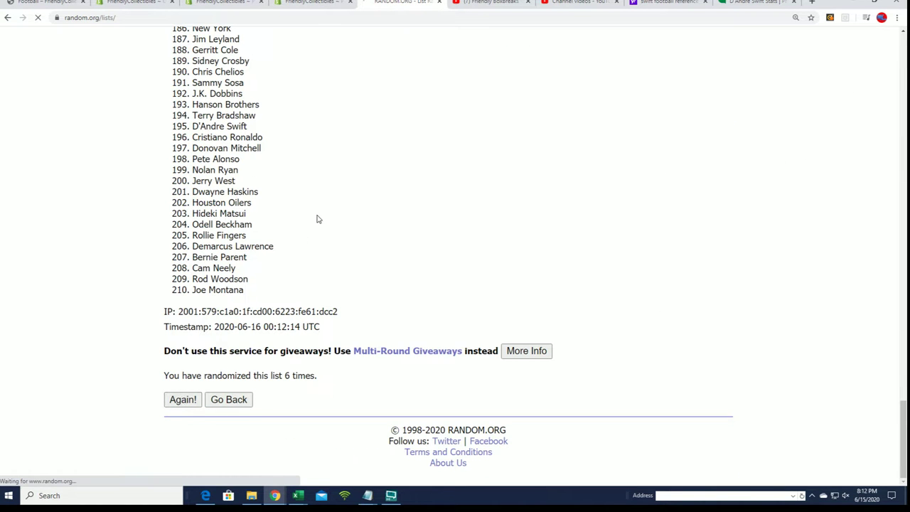
# Select and copy the final randomized 210-player list
pyautogui.moveTo(248, 203)
pyautogui.mouseDown()
pyautogui.moveTo(325, 388)
pyautogui.moveTo(309, 430)
pyautogui.moveTo(305, 486)
pyautogui.moveTo(284, 486)
pyautogui.moveTo(252, 204)
pyautogui.moveTo(263, 287)
pyautogui.mouseUp()
pyautogui.rightClick(242, 245)
pyautogui.click(260, 248)
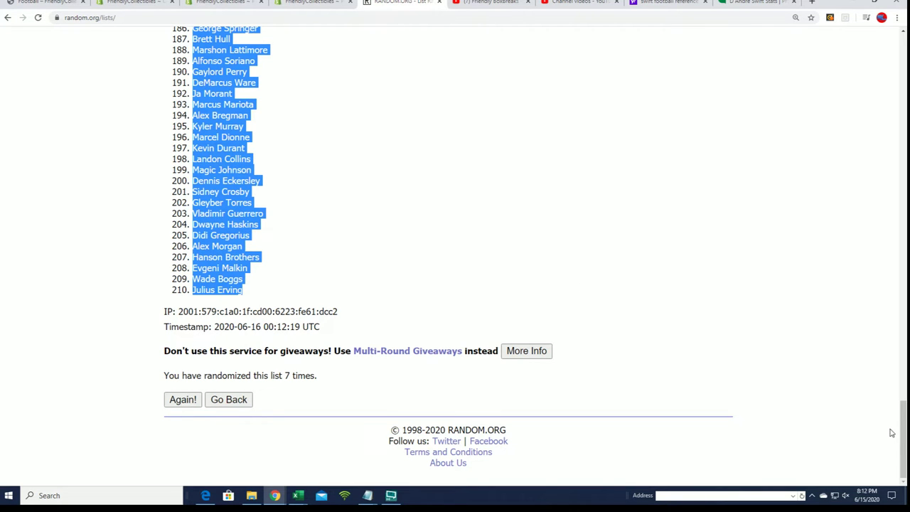
pyautogui.moveTo(900, 440); pyautogui.dragTo(899, 66)
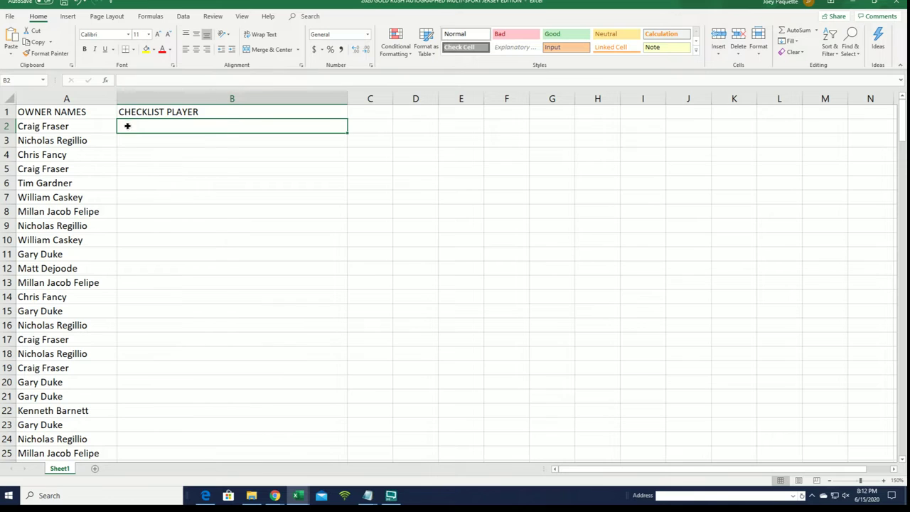
# Paste the randomized players into cell B2 as plain text
pyautogui.rightClick(127, 126)
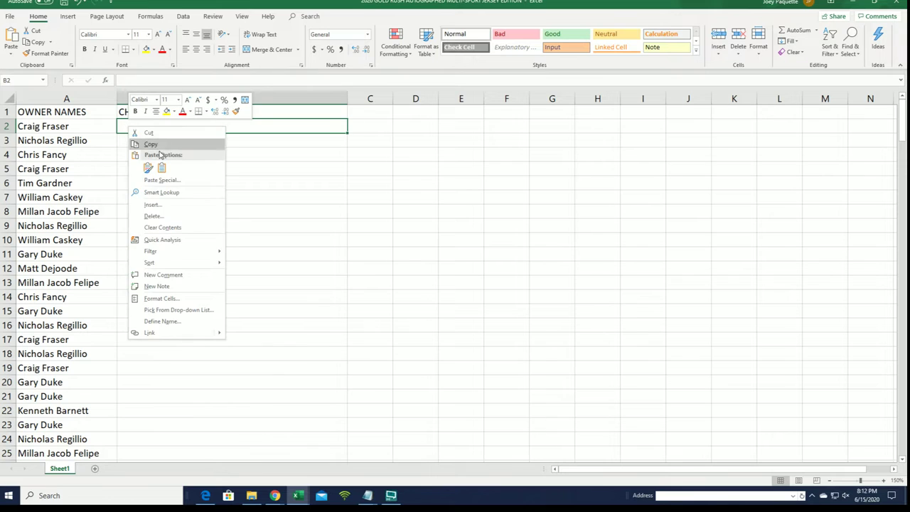
pyautogui.click(156, 181)
pyautogui.click(81, 132)
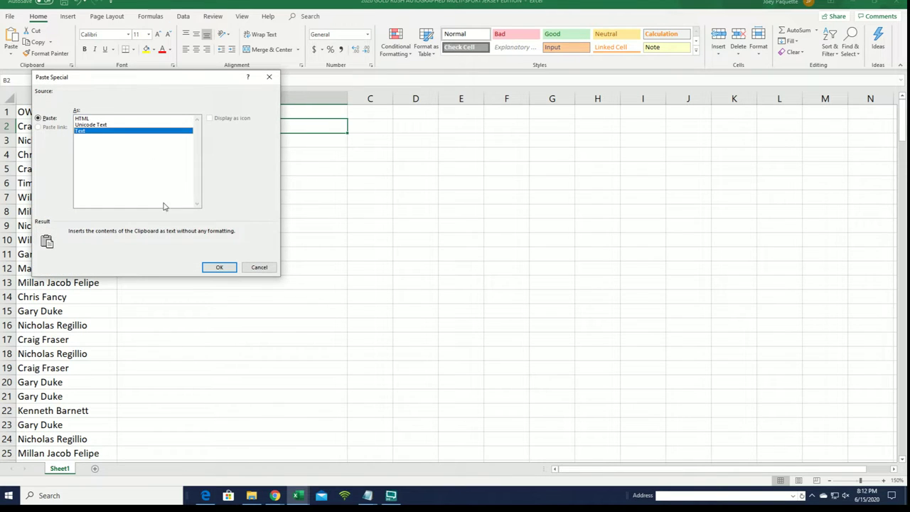
pyautogui.click(216, 267)
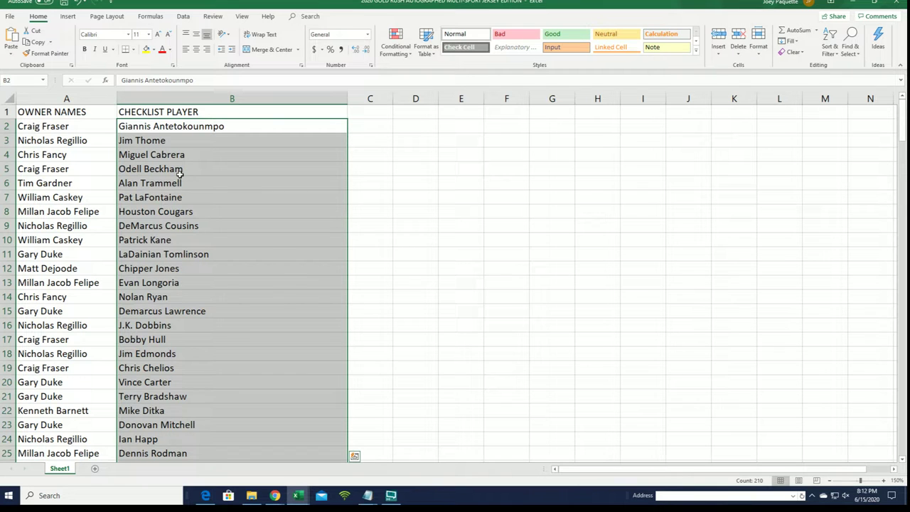
# Narrow column B closer to the player names' width
pyautogui.click(145, 299)
pyautogui.click(341, 99)
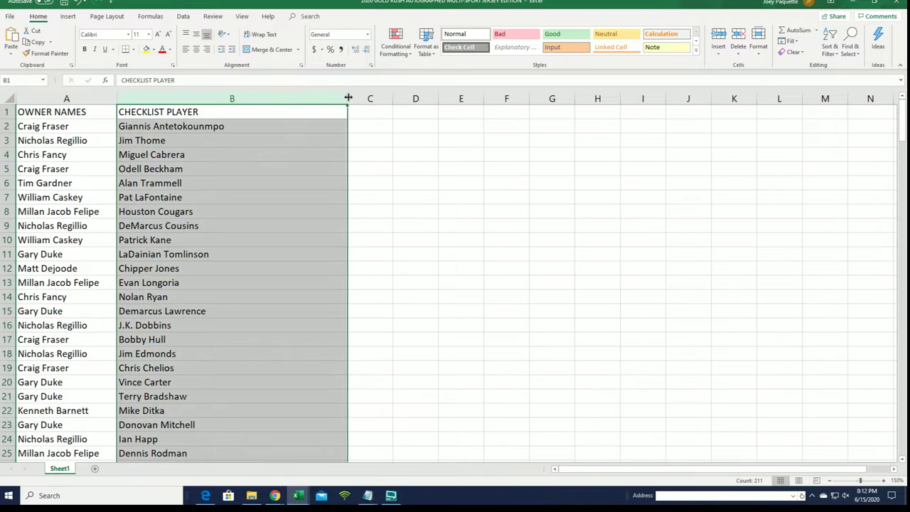
pyautogui.moveTo(348, 98); pyautogui.dragTo(213, 99)
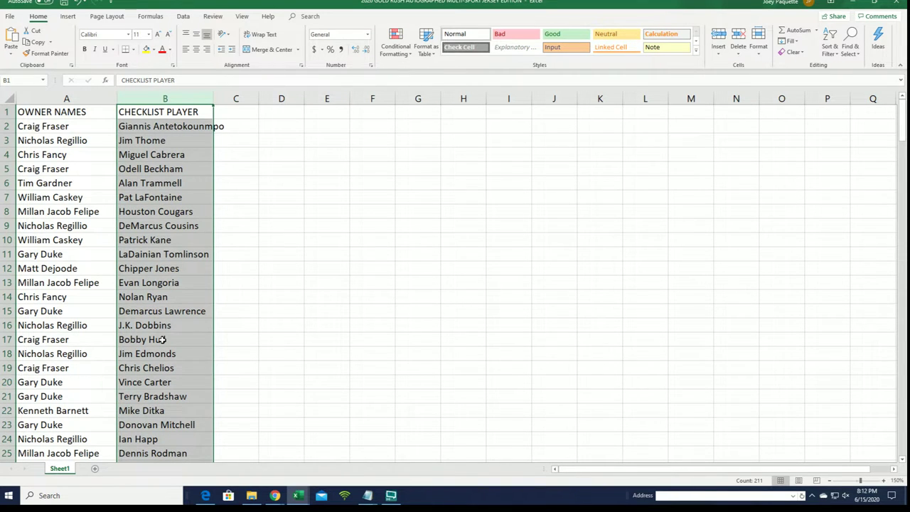
pyautogui.scroll(-3, 162, 340)
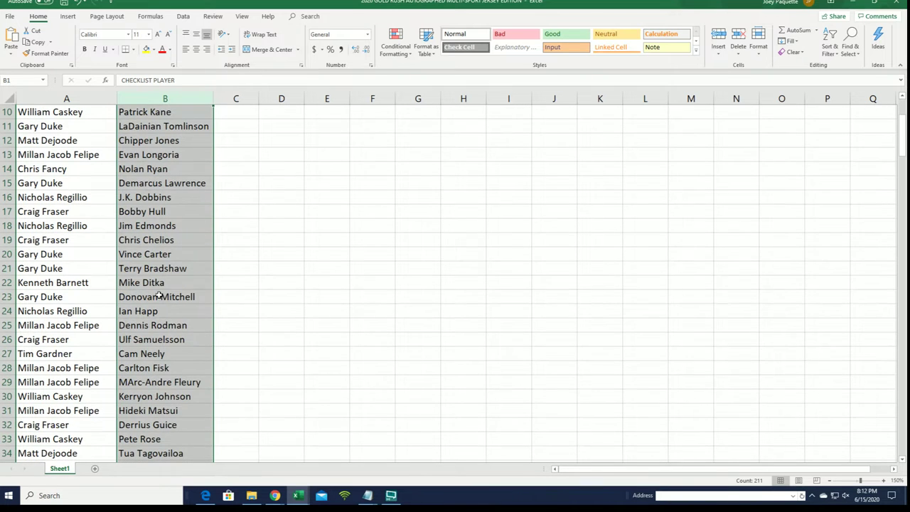
pyautogui.scroll(-2, 158, 304)
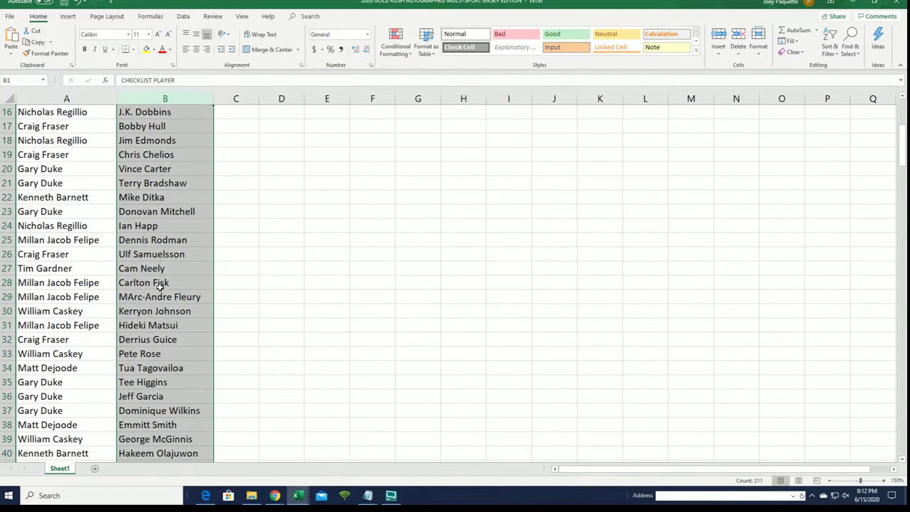
pyautogui.scroll(-2, 187, 299)
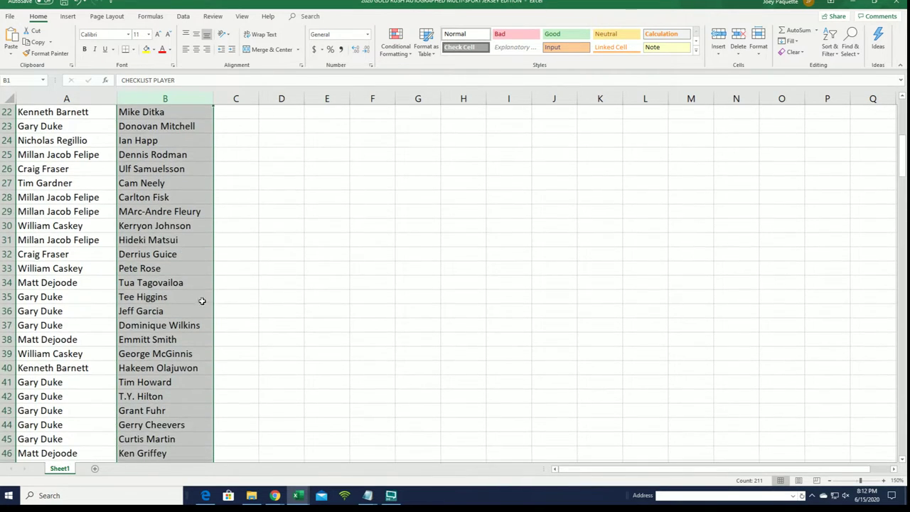
pyautogui.click(199, 277)
pyautogui.scroll(-3, 329, 286)
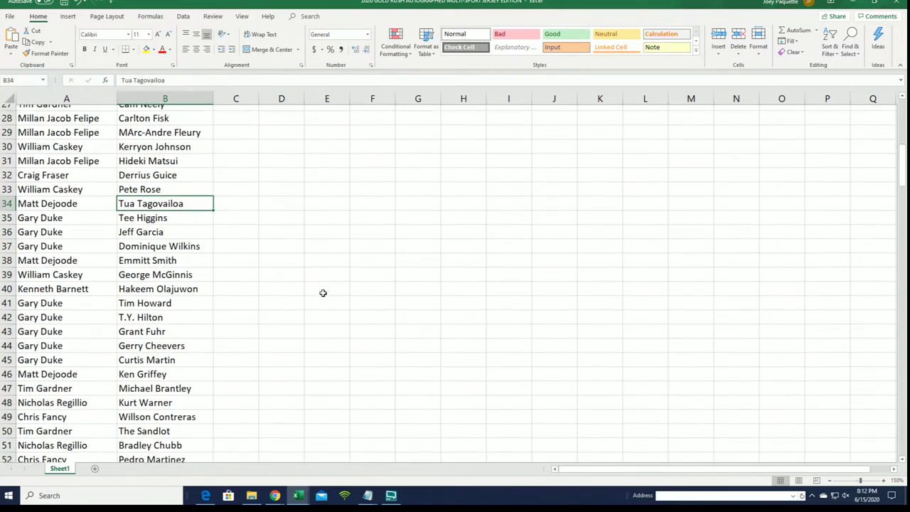
pyautogui.scroll(-2, 322, 292)
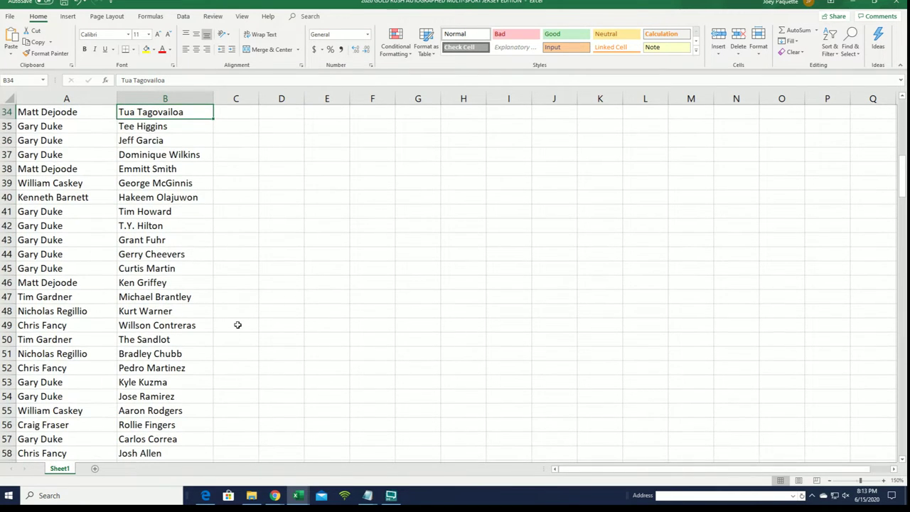
pyautogui.scroll(-2, 236, 322)
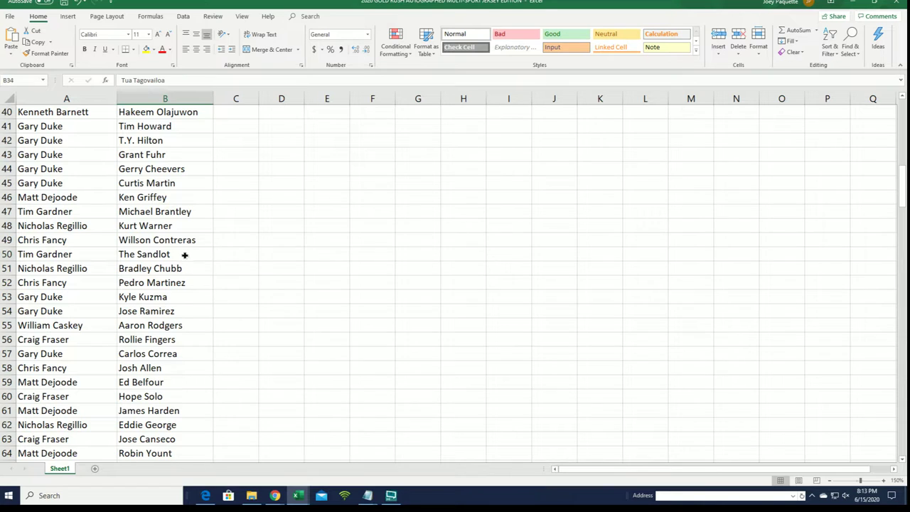
pyautogui.click(185, 254)
pyautogui.scroll(-2, 260, 295)
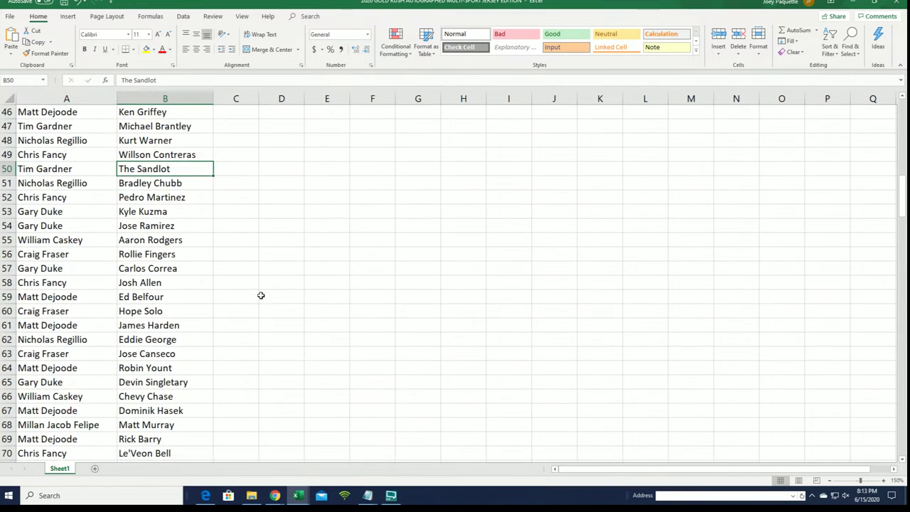
pyautogui.scroll(-4, 261, 295)
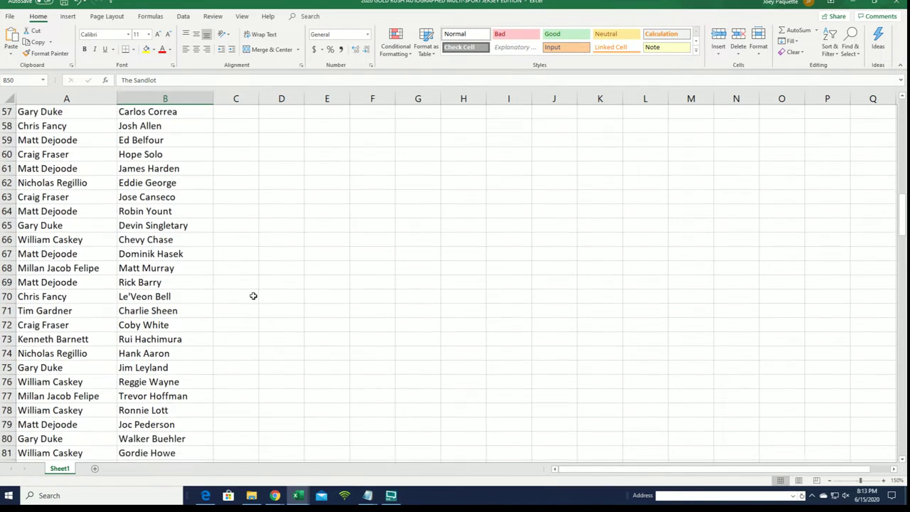
pyautogui.scroll(-1, 252, 296)
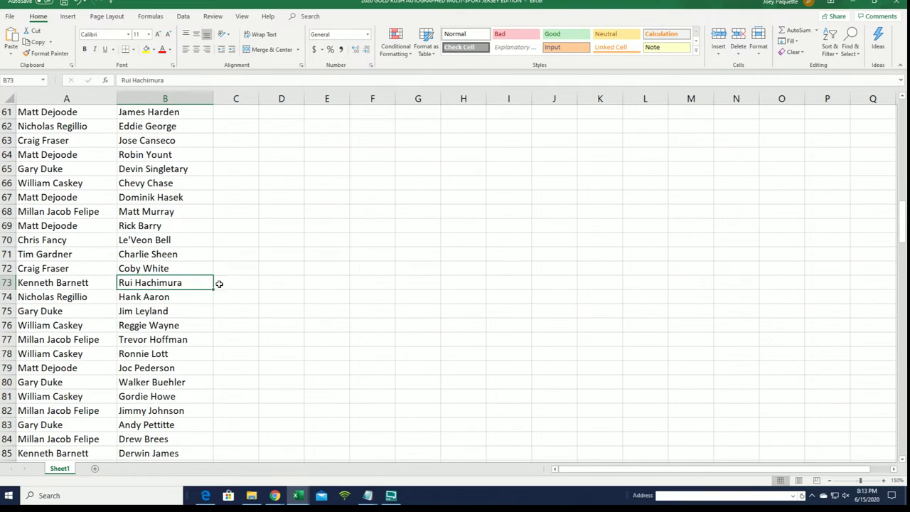
pyautogui.scroll(-3, 270, 304)
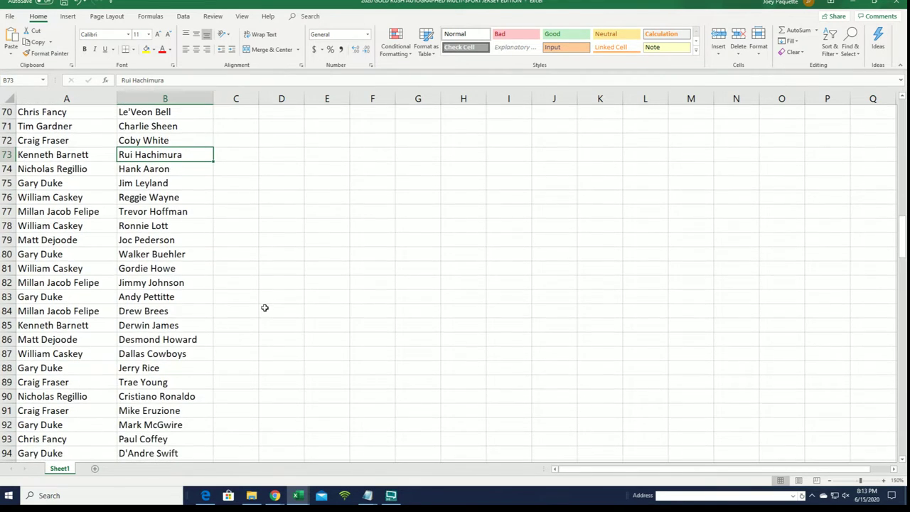
pyautogui.scroll(-1, 263, 307)
pyautogui.scroll(-2, 263, 307)
pyautogui.scroll(-3, 213, 341)
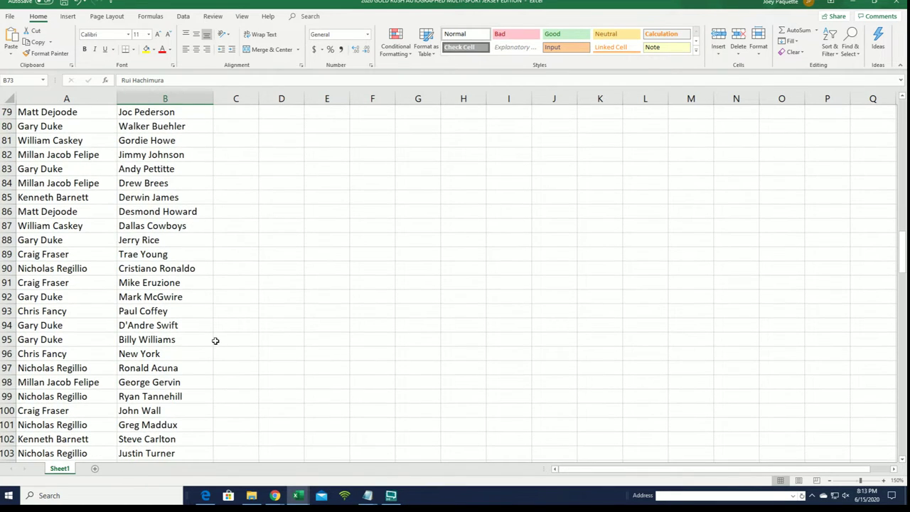
pyautogui.scroll(-1, 216, 341)
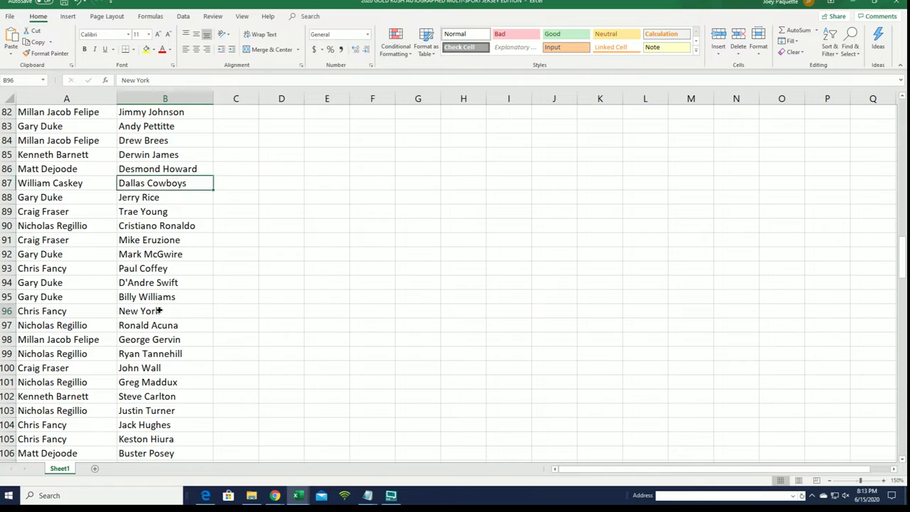
# Change the B96 entry from New York to New York Multi
pyautogui.doubleClick(160, 311)
pyautogui.write('Multi')
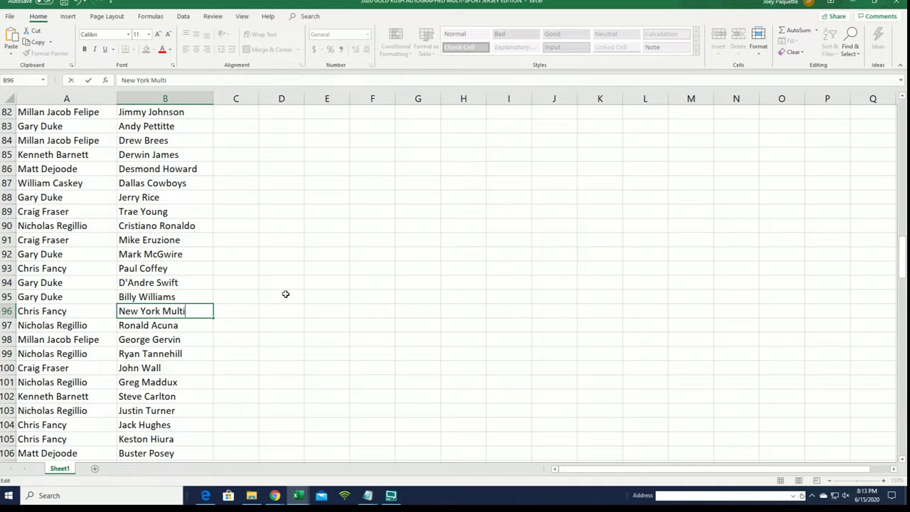
pyautogui.scroll(-1, 119, 285)
pyautogui.click(242, 333)
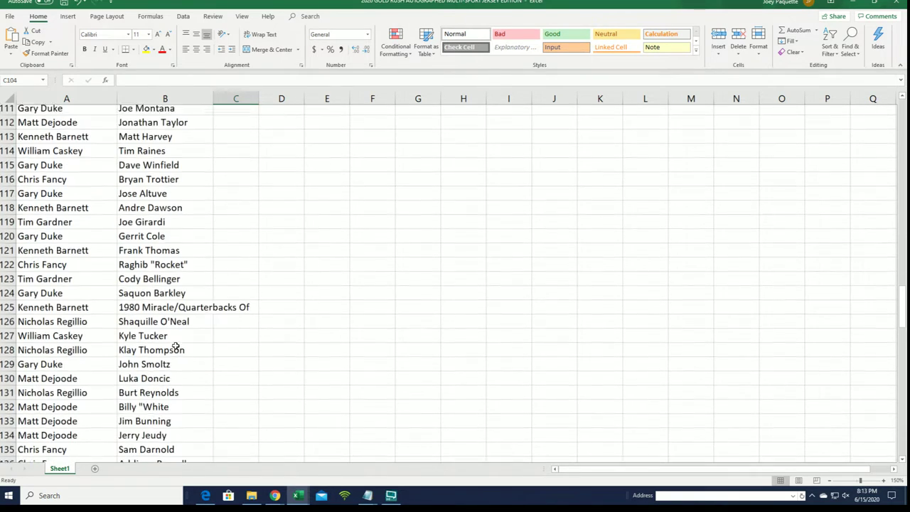
# Review the pairings down to row 210, checking the Ja Morant entry, then scroll back up
pyautogui.scroll(-3, 168, 299)
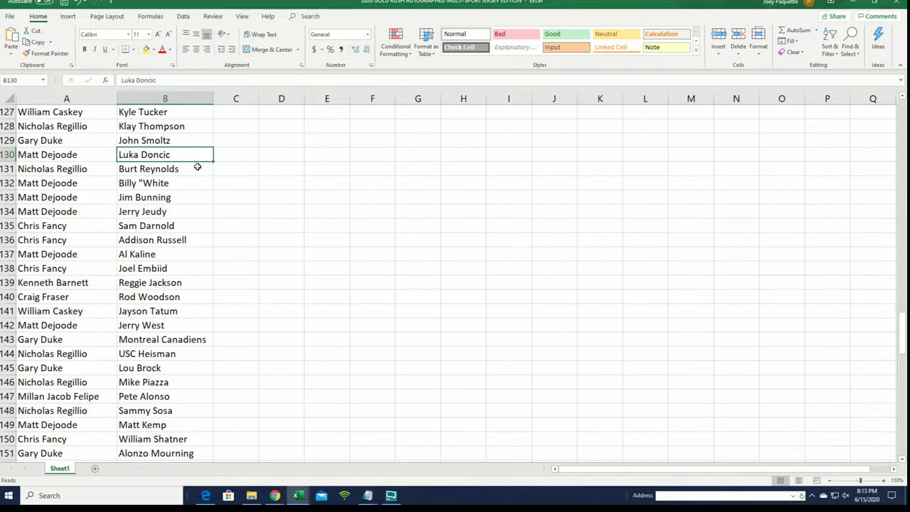
pyautogui.scroll(-3, 211, 302)
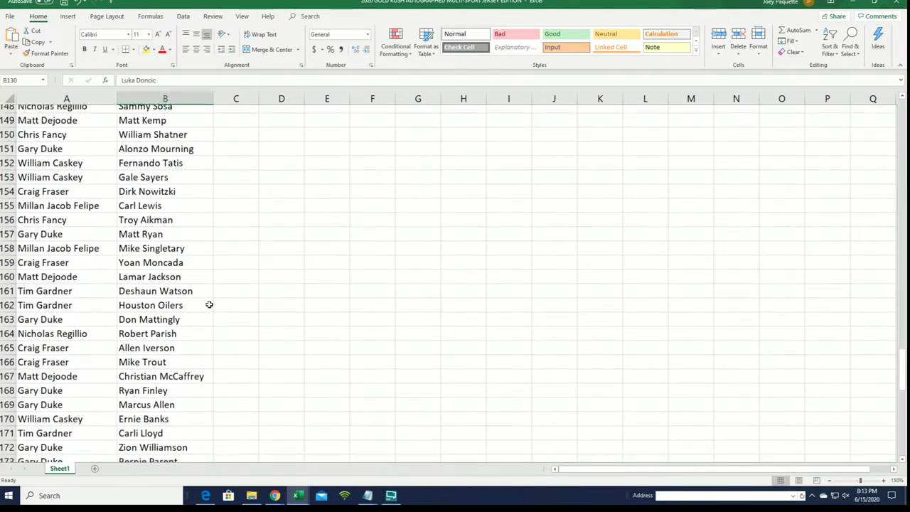
pyautogui.scroll(-1, 208, 305)
pyautogui.scroll(-2, 209, 305)
pyautogui.scroll(-4, 206, 306)
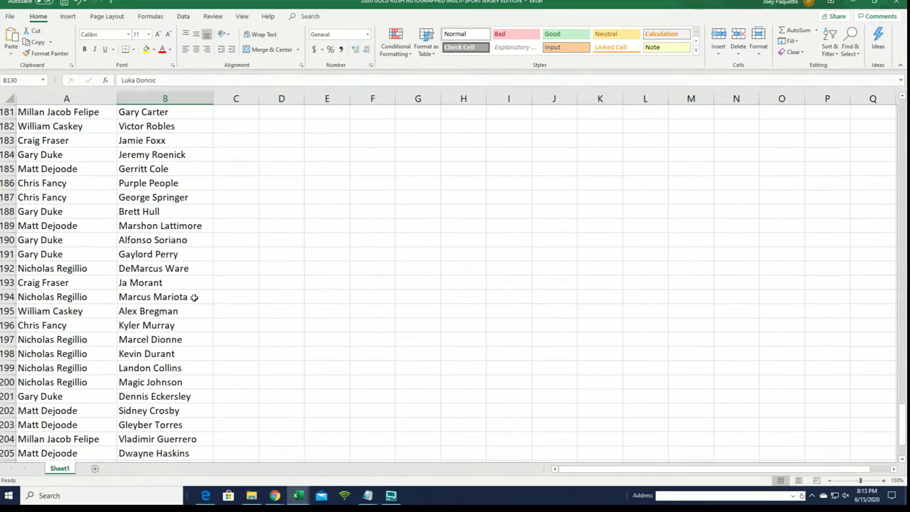
pyautogui.click(205, 287)
pyautogui.scroll(-2, 251, 310)
pyautogui.scroll(-2, 251, 311)
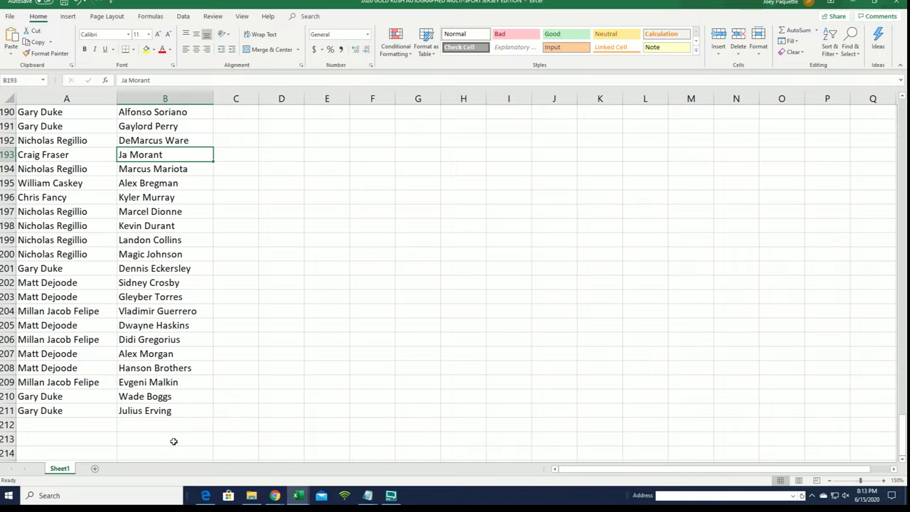
pyautogui.click(83, 395)
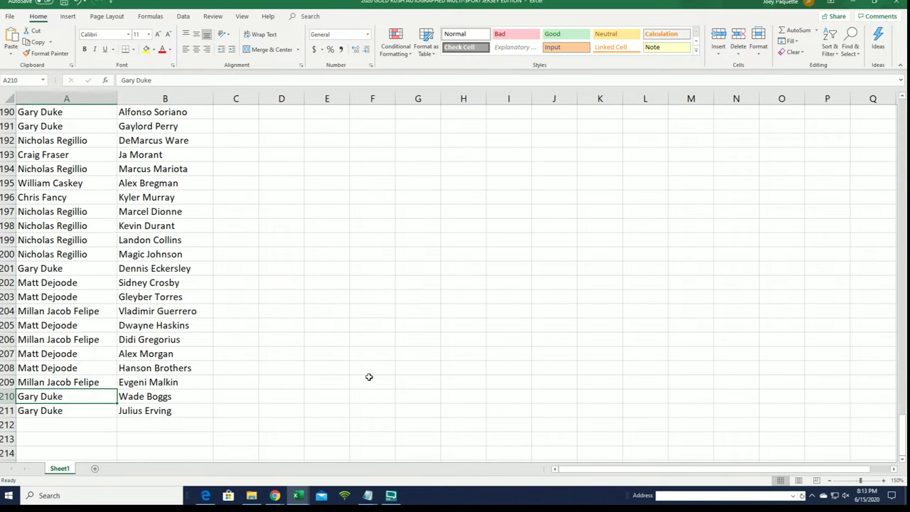
pyautogui.scroll(20, 901, 442)
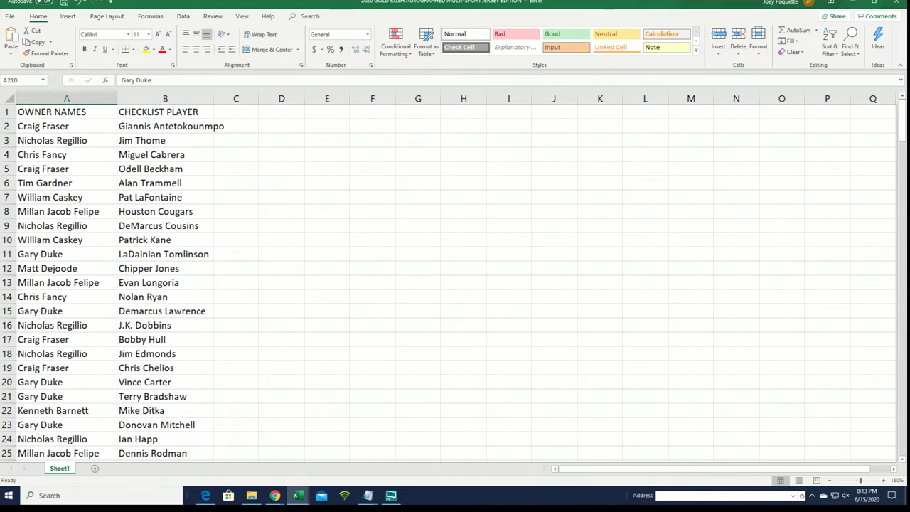